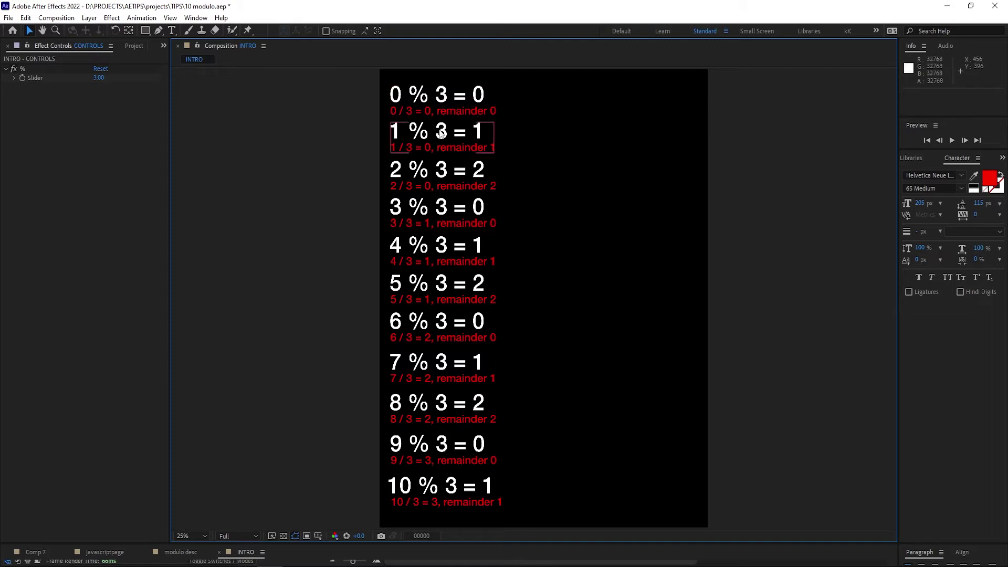
- Look through the list of modulo examples and set the % slider of the CONTROLS layer to 5
{"action": "scroll", "coordinate": [445, 294], "scroll_direction": "up", "scroll_amount": 1}
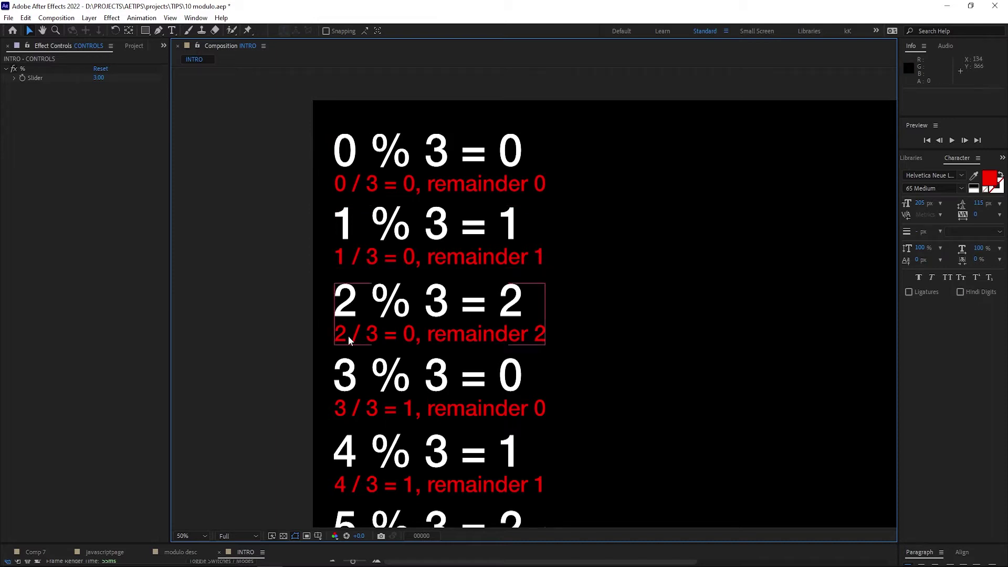
{"action": "scroll", "coordinate": [538, 331], "scroll_direction": "down", "scroll_amount": 2}
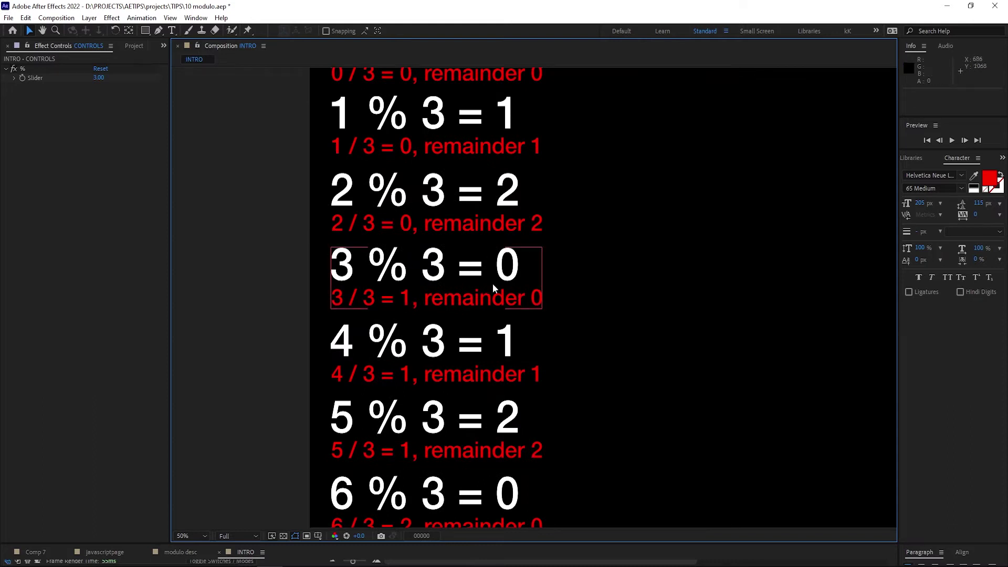
{"action": "scroll", "coordinate": [535, 306], "scroll_direction": "down", "scroll_amount": 1}
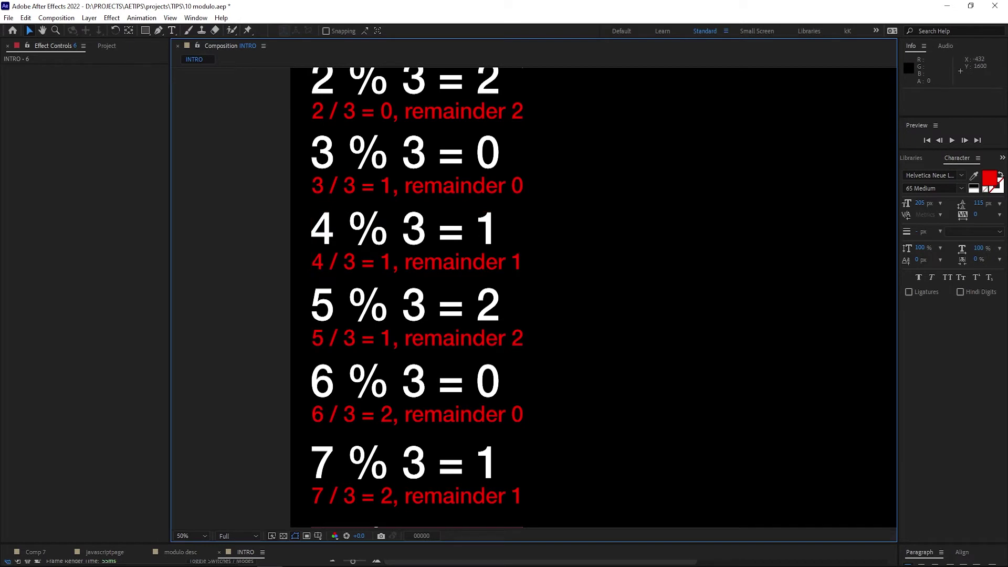
{"action": "scroll", "coordinate": [534, 306], "scroll_direction": "down", "scroll_amount": 1}
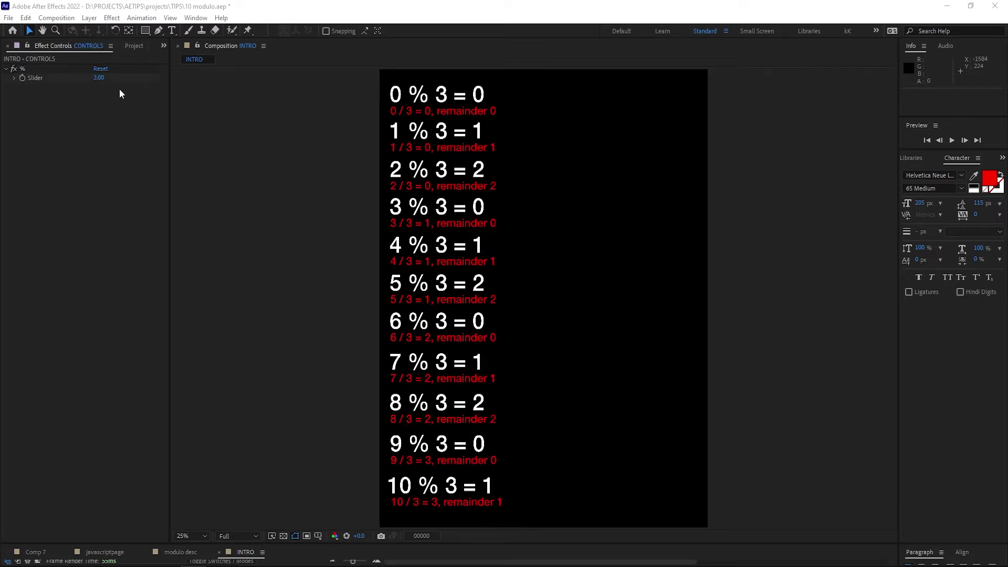
{"action": "left_click", "coordinate": [98, 78]}
{"action": "type", "text": "5"}
{"action": "key", "text": "Return"}
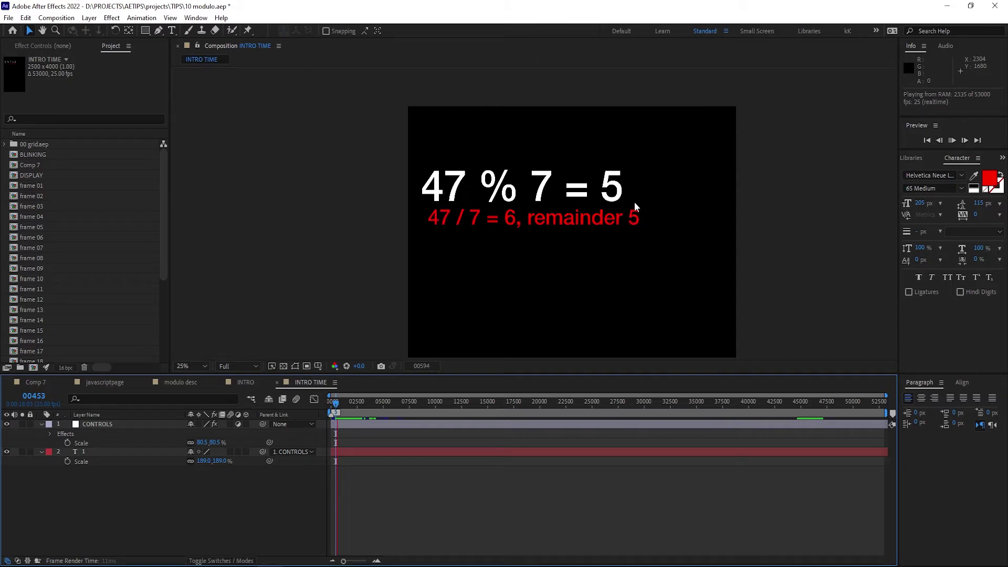
- Examine the modulo result at another time in the INTRO TIME composition and the blinking clock preview
{"action": "left_click", "coordinate": [486, 402]}
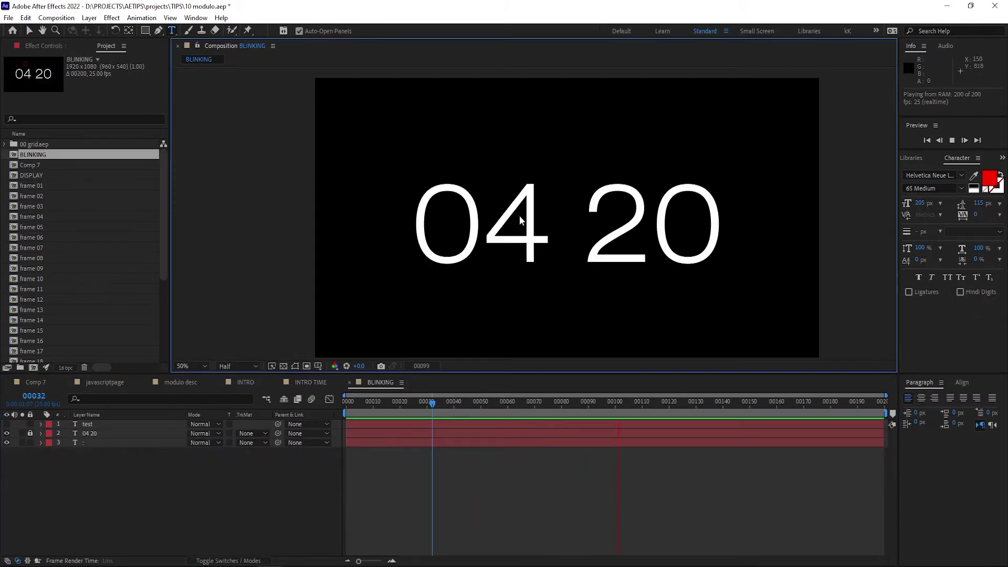
{"action": "scroll", "coordinate": [544, 222], "scroll_direction": "up", "scroll_amount": 2}
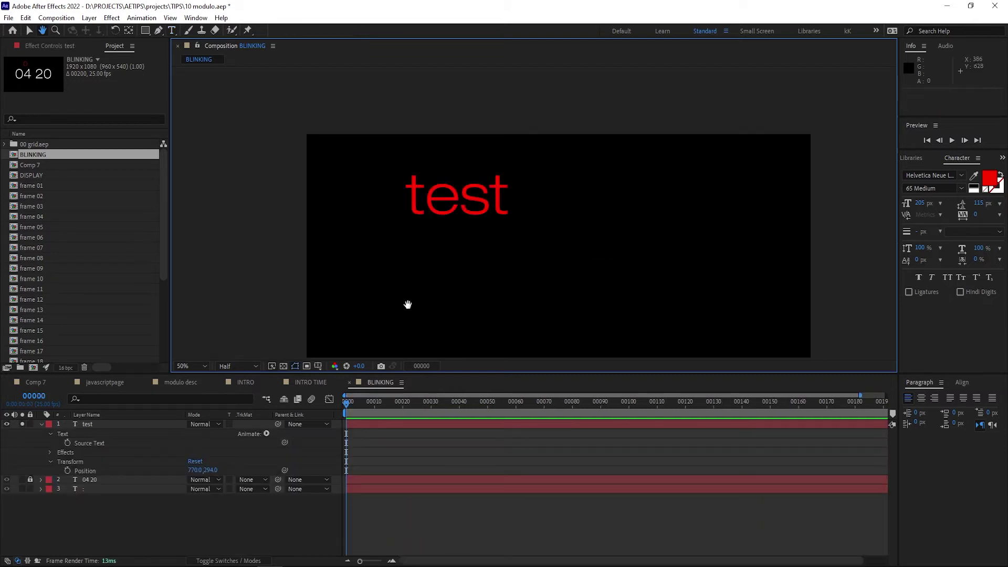
- Add the Source Text expression time to the test layer and scrub the timeline to check it
{"action": "key", "text": "ctrl+t"}
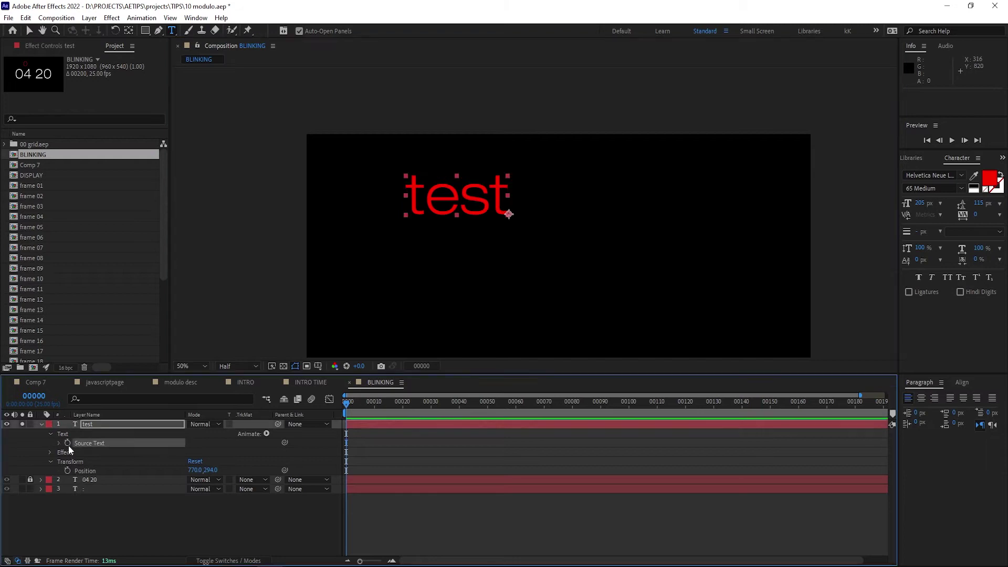
{"action": "left_click", "coordinate": [68, 444], "text": "alt"}
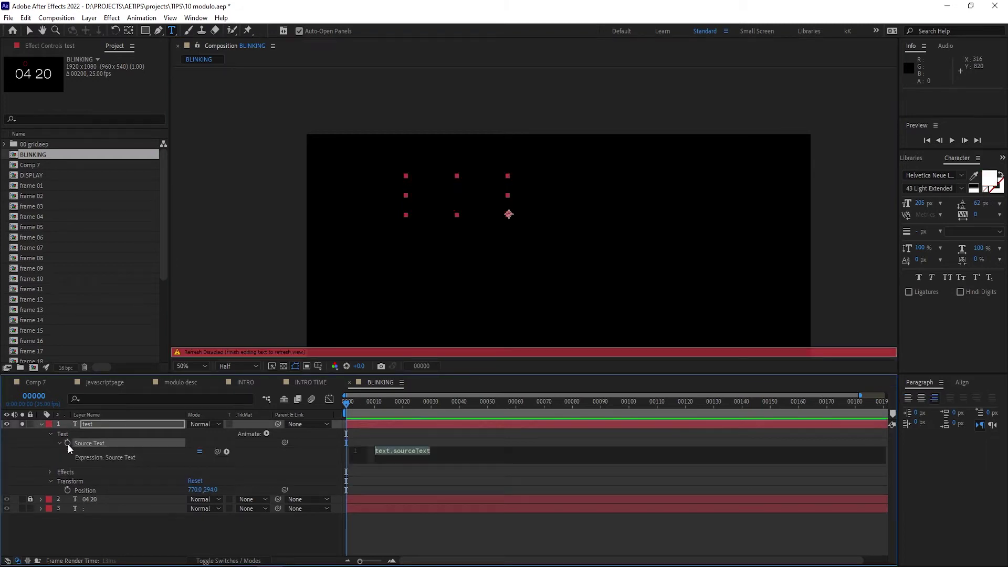
{"action": "type", "text": "time"}
{"action": "left_click", "coordinate": [162, 530]}
{"action": "left_click_drag", "start_coordinate": [343, 410], "coordinate": [726, 408]}
- Change the test layer's Source Text expression to Math.floor(time) % 2 and preview it from the first frame
{"action": "left_click", "coordinate": [373, 449]}
{"action": "type", "text": "Math.floor()"}
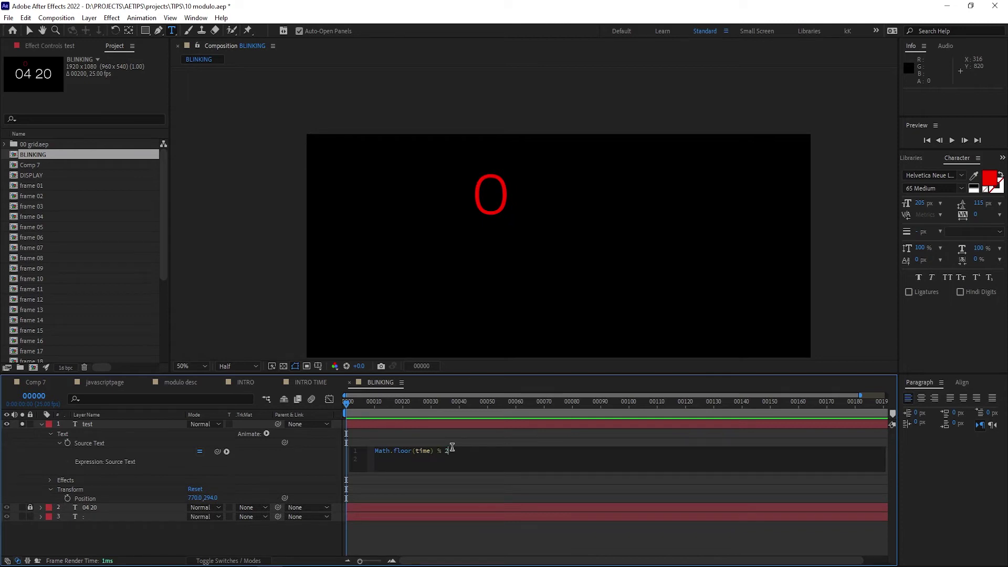
{"action": "left_click", "coordinate": [289, 469]}
{"action": "mouse_move", "coordinate": [349, 405]}
{"action": "left_mouse_down"}
{"action": "mouse_move", "coordinate": [722, 402]}
{"action": "mouse_move", "coordinate": [332, 411]}
{"action": "left_mouse_up"}
{"action": "key", "text": "space"}
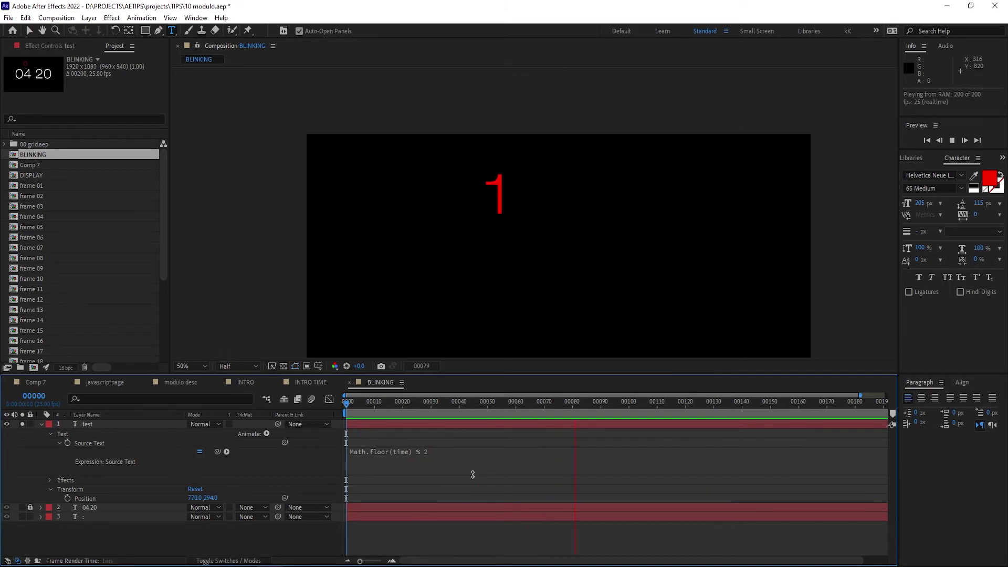
- Multiply time by 2 so the test layer's expression reads Math.floor(time*2) % 2, and preview it from the start
{"action": "left_click", "coordinate": [420, 455]}
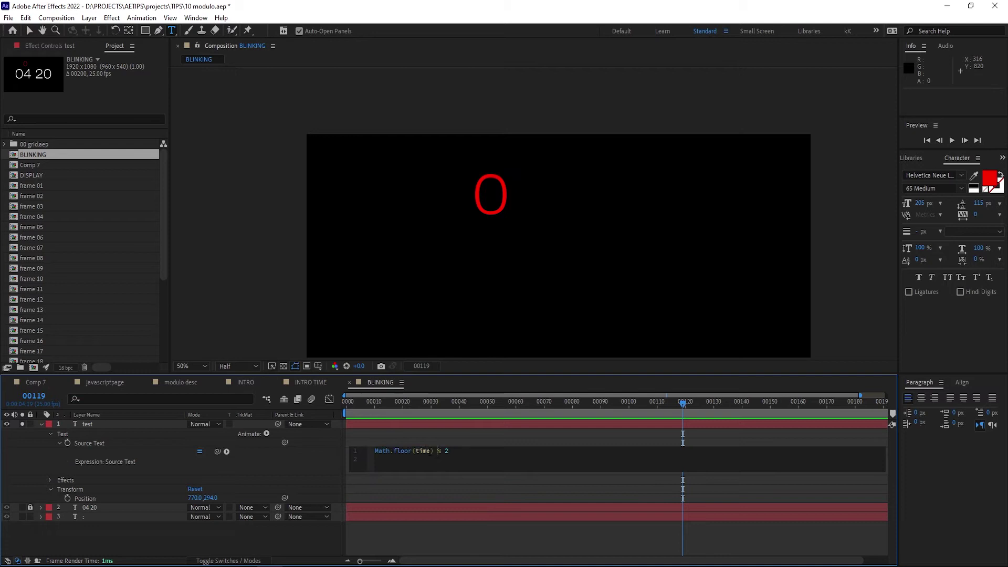
{"action": "type", "text": "*2"}
{"action": "left_click", "coordinate": [205, 455]}
{"action": "key", "text": "Home"}
{"action": "key", "text": "space"}
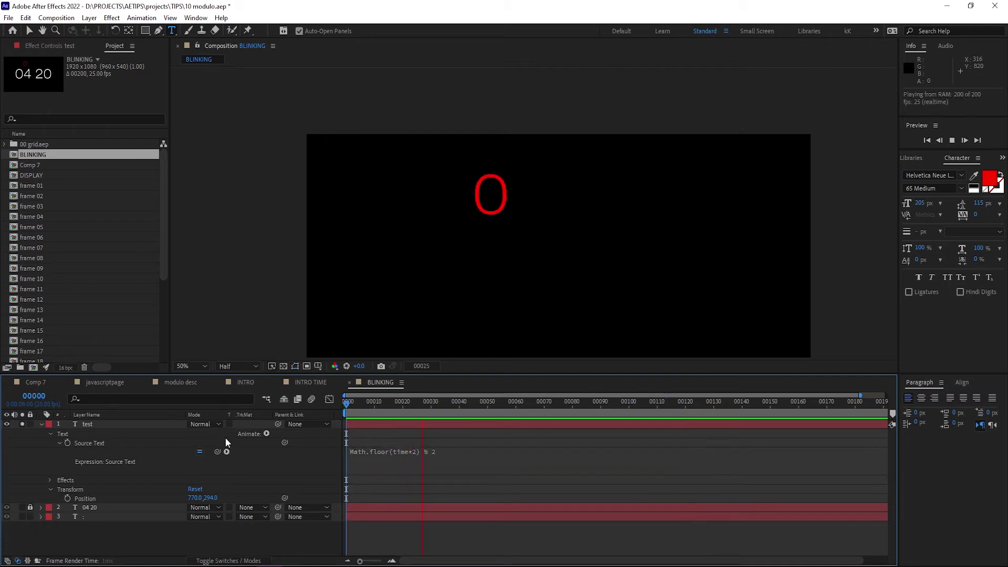
{"action": "key", "text": "space"}
- Collapse and hide the test layer and turn off its solo
{"action": "left_click", "coordinate": [42, 423]}
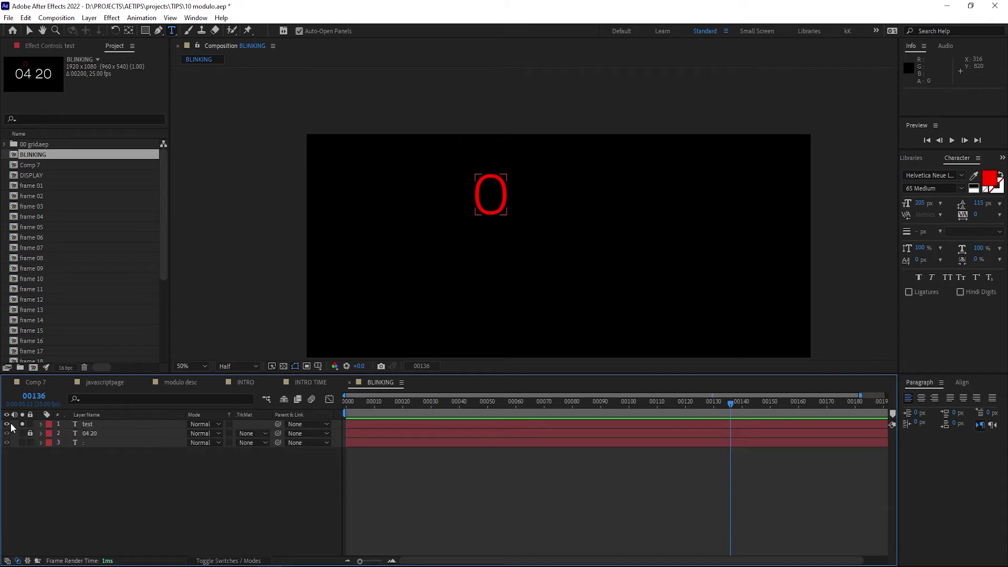
{"action": "left_click", "coordinate": [7, 423]}
{"action": "left_click", "coordinate": [22, 423]}
- Add the Opacity expression Math.floor(time*2) % 2 to the colon text layer and preview it from the start
{"action": "left_click", "coordinate": [105, 444]}
{"action": "key", "text": "t"}
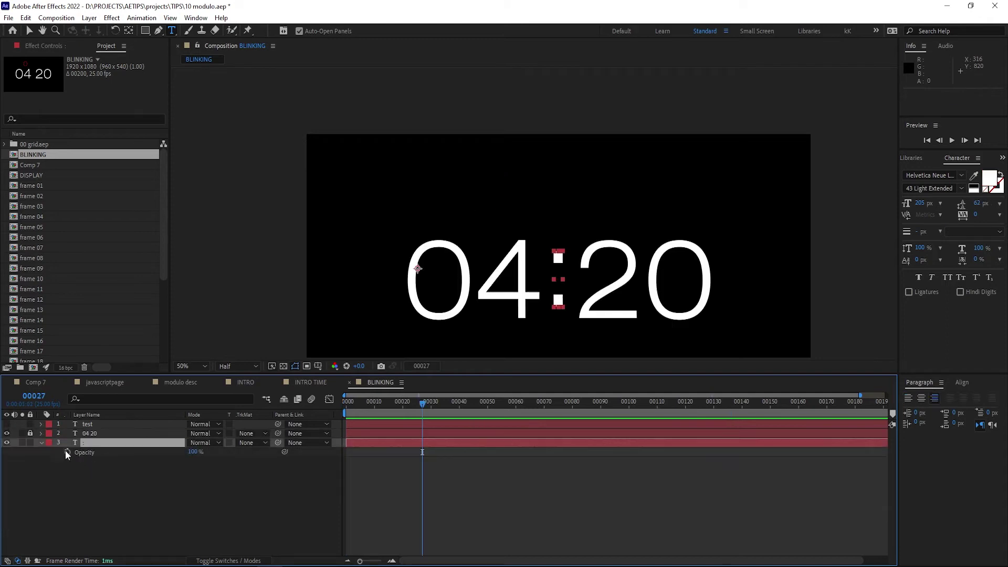
{"action": "left_click", "coordinate": [67, 451], "text": "alt"}
{"action": "type", "text": "Math.floor(time*2) % 2"}
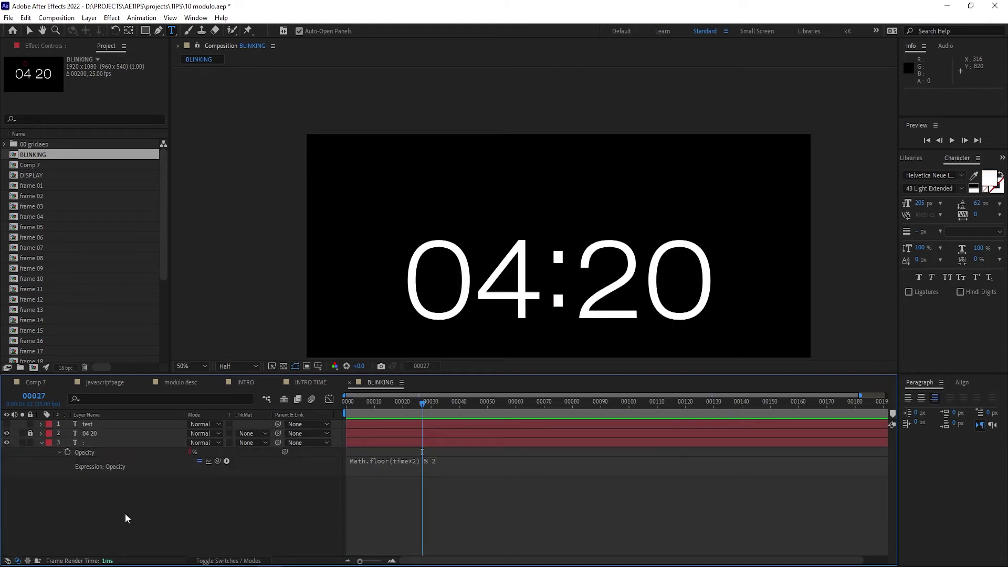
{"action": "left_click", "coordinate": [125, 514]}
{"action": "key", "text": "Home"}
{"action": "key", "text": "space"}
- Extend the colon layer's Opacity expression to Math.floor(time*2) % 2 * 100 and preview the blinking
{"action": "left_click", "coordinate": [501, 463]}
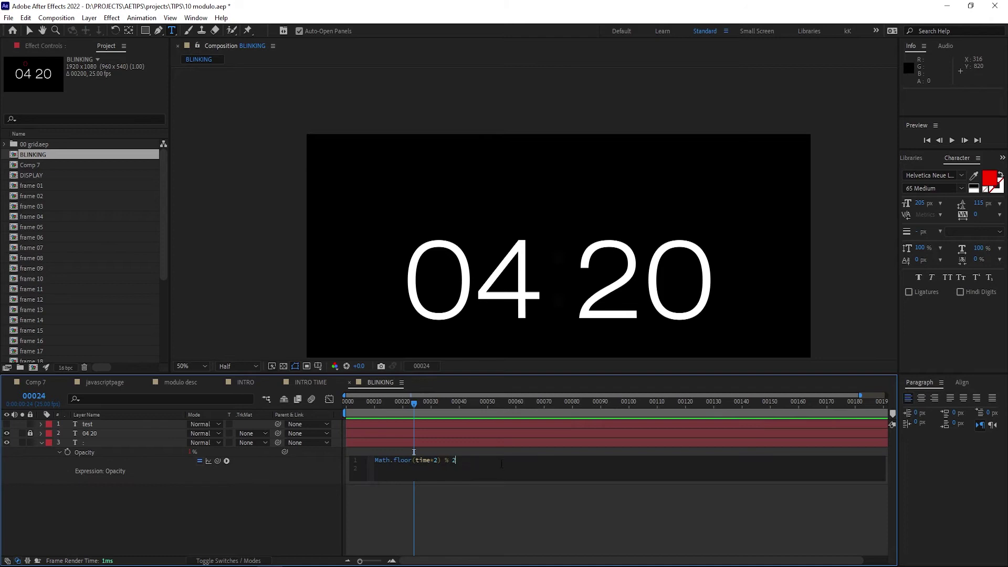
{"action": "left_click", "coordinate": [253, 504]}
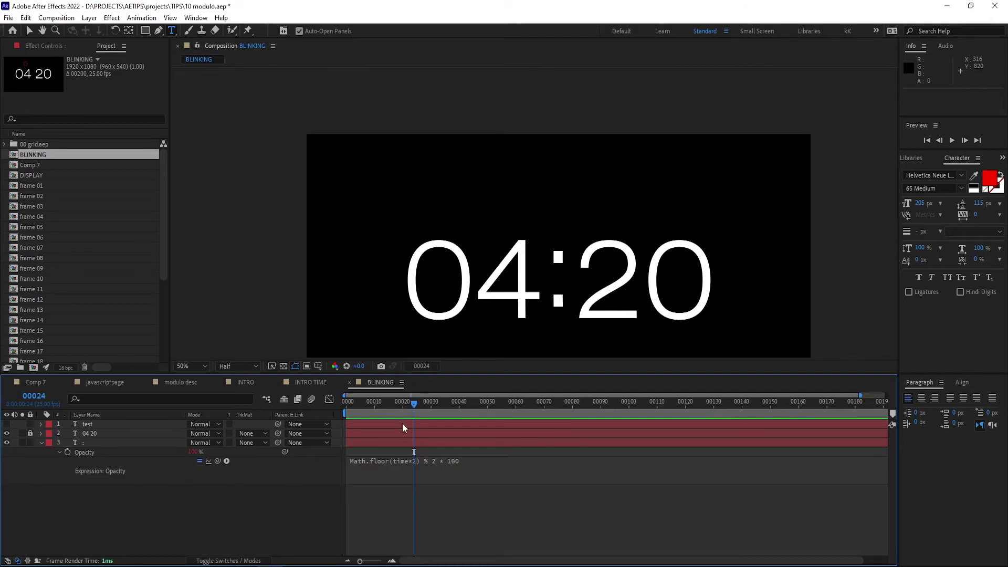
{"action": "key", "text": "Home"}
{"action": "key", "text": "space"}
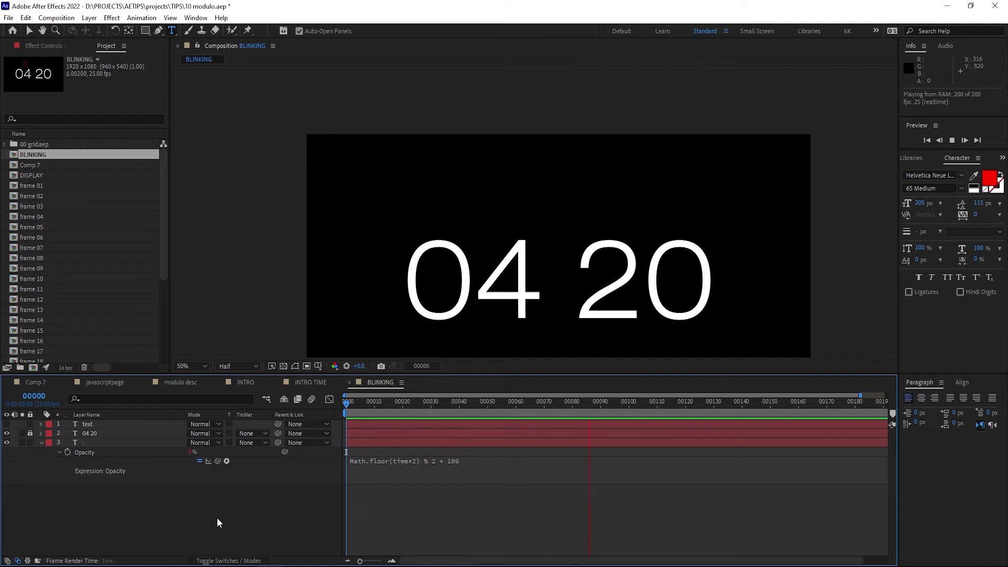
{"action": "key", "text": "space"}
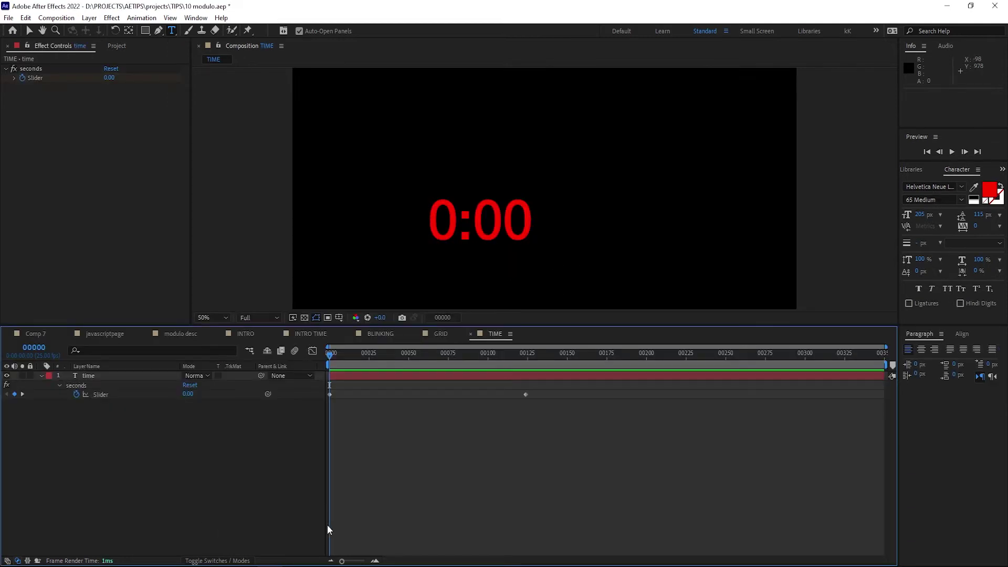
- Add a Source Text expression to the time layer that defines counter as the Slider of the seconds effect
{"action": "key", "text": "space"}
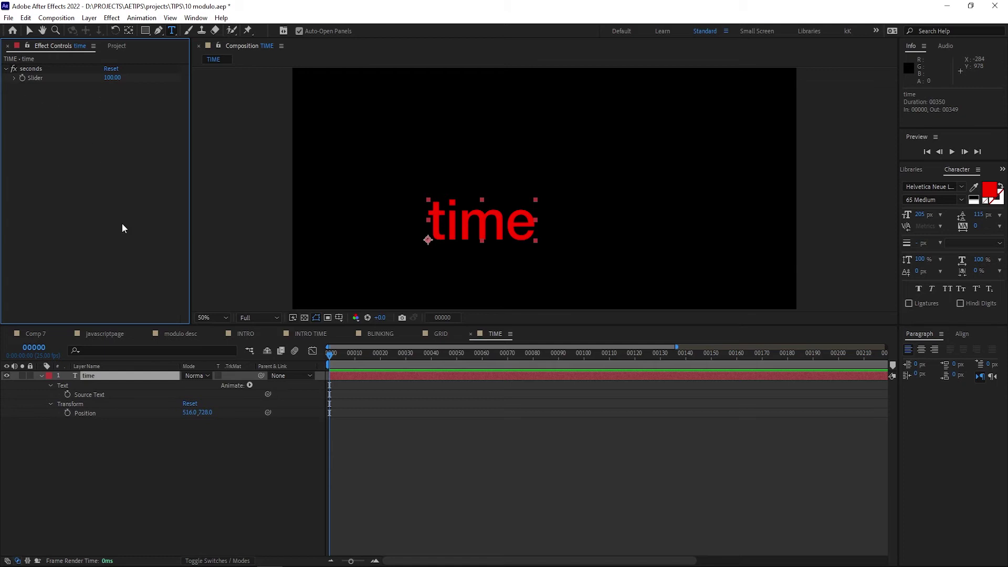
{"action": "left_click", "coordinate": [67, 394], "text": "alt"}
{"action": "type", "text": "counter ="}
{"action": "left_click_drag", "start_coordinate": [212, 403], "coordinate": [53, 80]}
{"action": "type", "text": ";"}
{"action": "key", "text": "Return"}
{"action": "key", "text": "Return"}
- Add unassigned seconds and minutes variables to the expression, with minutes + ":" + seconds as the final line
{"action": "type", "text": "seconds"}
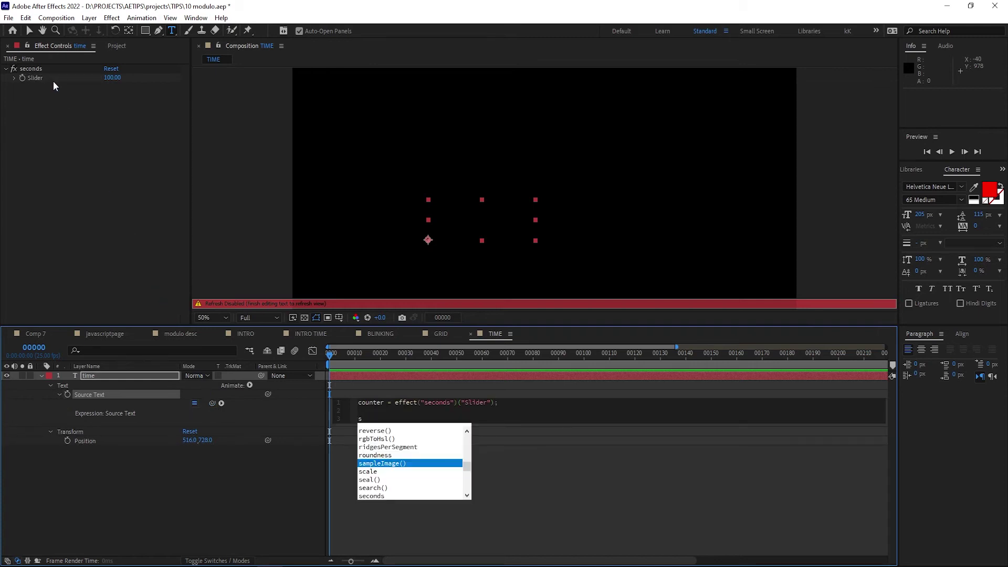
{"action": "type", "text": " ="}
{"action": "key", "text": "Return"}
{"action": "type", "text": "minutes ="}
{"action": "key", "text": "Return"}
{"action": "key", "text": "Return"}
{"action": "type", "text": "minutes ="}
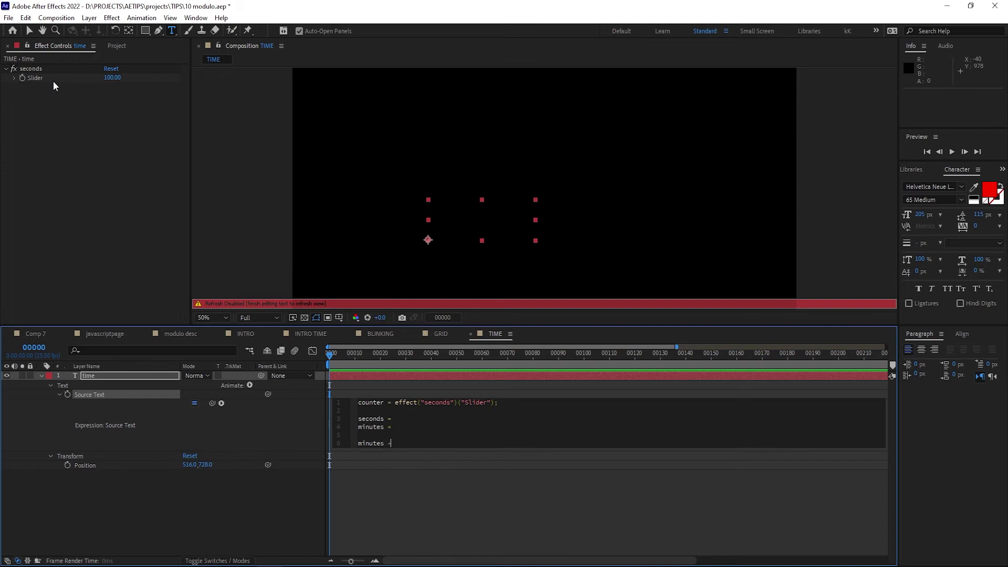
{"action": "type", "text": " \":\" + seconds"}
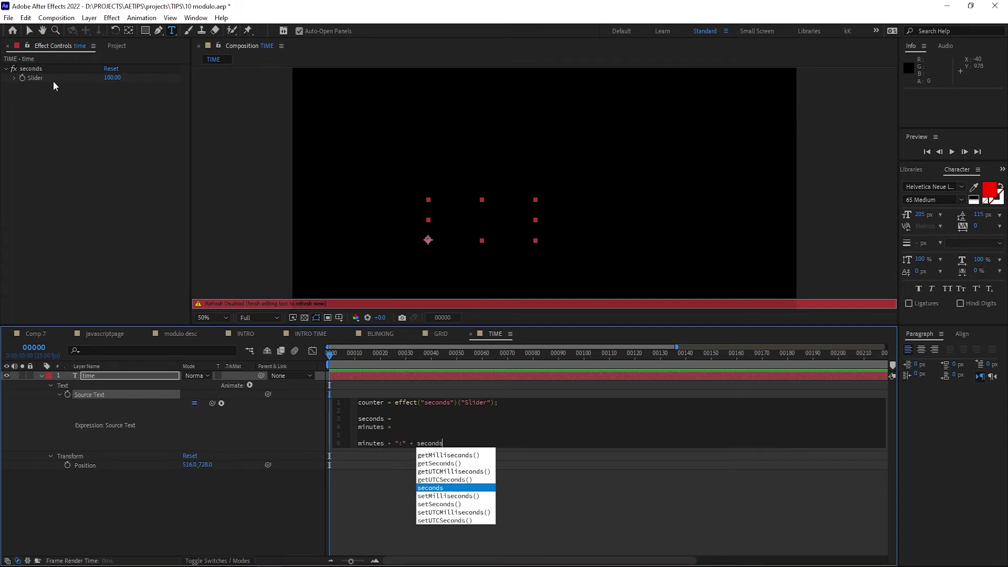
- Assign counter % 60 to seconds and 0 to minutes, and test the expression with the seconds slider
{"action": "left_click", "coordinate": [431, 419]}
{"action": "type", "text": "counter % 60"}
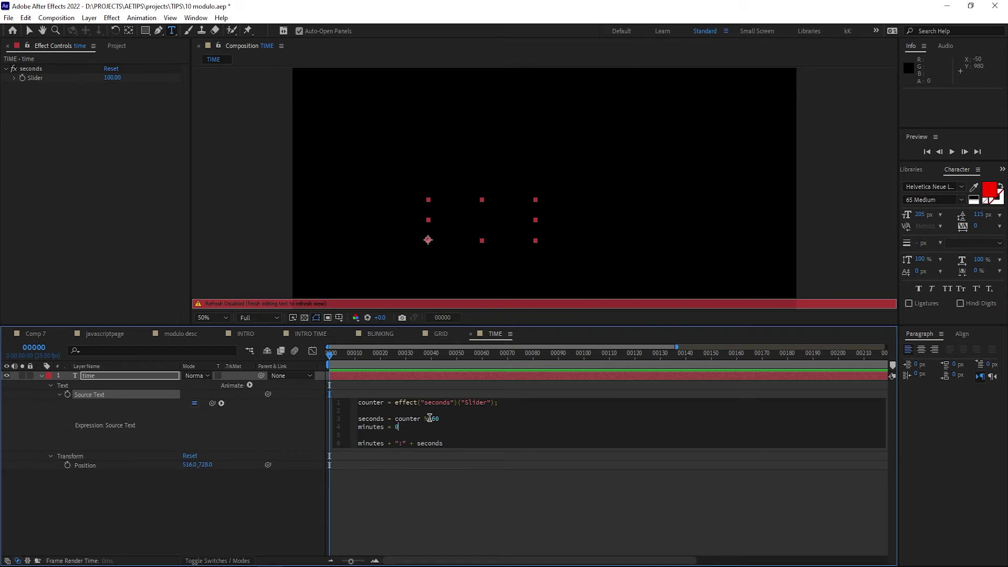
{"action": "mouse_move", "coordinate": [119, 77]}
{"action": "left_mouse_down"}
{"action": "mouse_move", "coordinate": [71, 84]}
{"action": "mouse_move", "coordinate": [120, 83]}
{"action": "left_mouse_up"}
- Assign counter / 60 to the minutes variable and apply the expression
{"action": "left_click", "coordinate": [458, 421]}
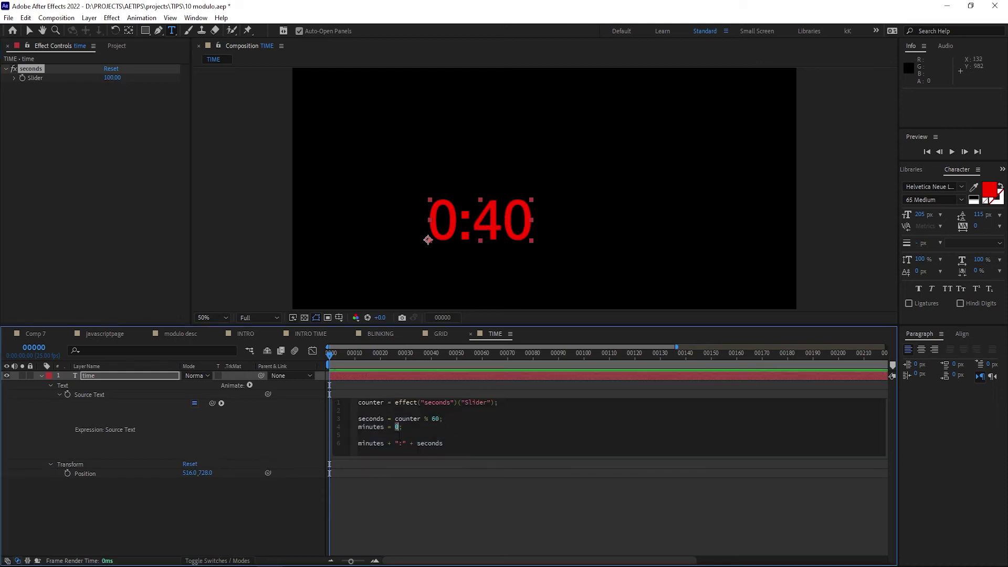
{"action": "type", "text": "counte"}
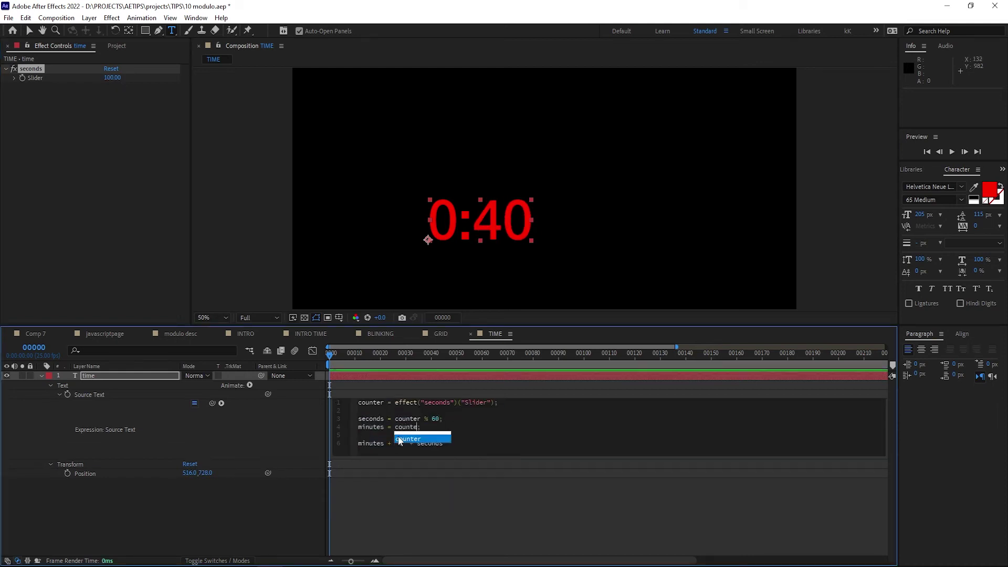
{"action": "type", "text": "r / 60"}
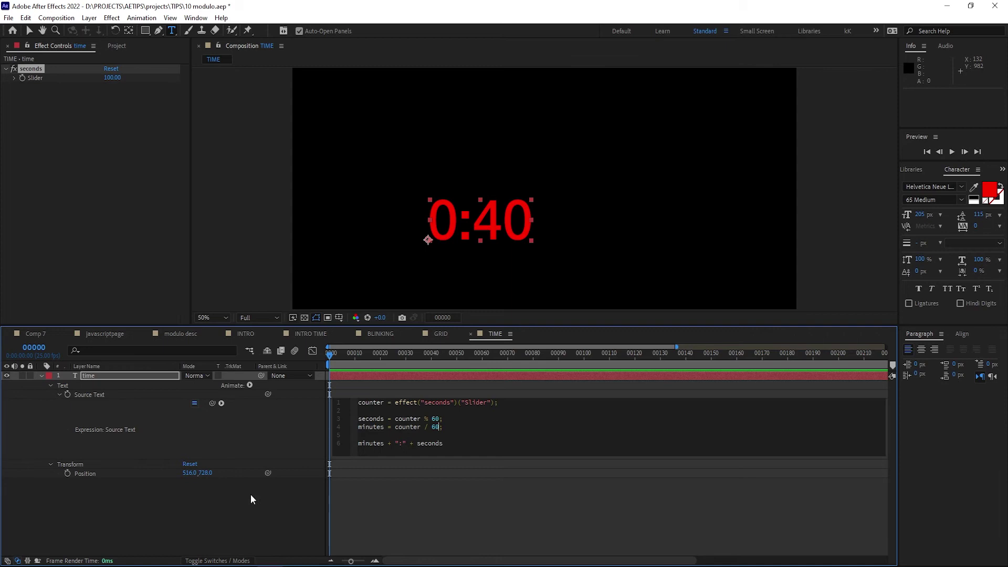
{"action": "left_click", "coordinate": [252, 500]}
- Round the minutes down with Math.floor(counter / 60) and set the seconds slider to 121 to test it
{"action": "left_click", "coordinate": [394, 427]}
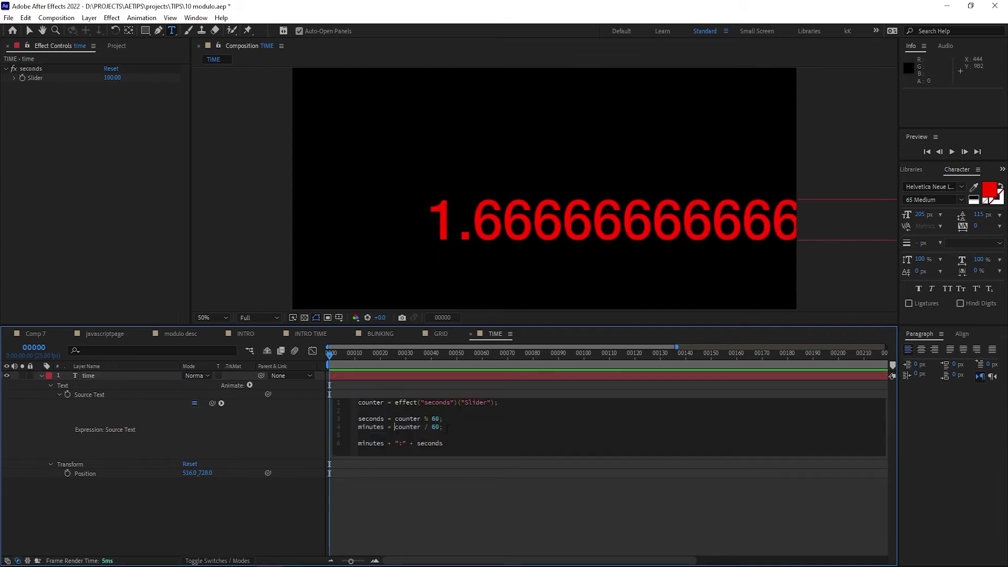
{"action": "type", "text": "Math.floor("}
{"action": "left_click", "coordinate": [480, 427]}
{"action": "type", "text": ")"}
{"action": "left_click", "coordinate": [419, 469]}
{"action": "left_click_drag", "start_coordinate": [115, 79], "coordinate": [138, 93]}
- Insert the line if (seconds < 10) {seconds = "0"+seconds} before the output line and test it with the seconds slider
{"action": "left_click", "coordinate": [513, 430]}
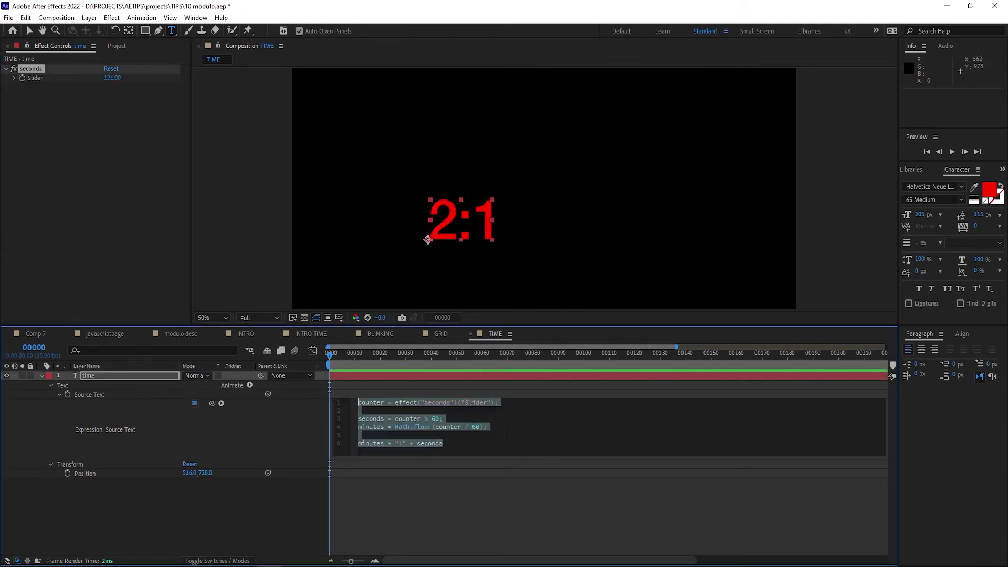
{"action": "key", "text": "Return"}
{"action": "key", "text": "Return"}
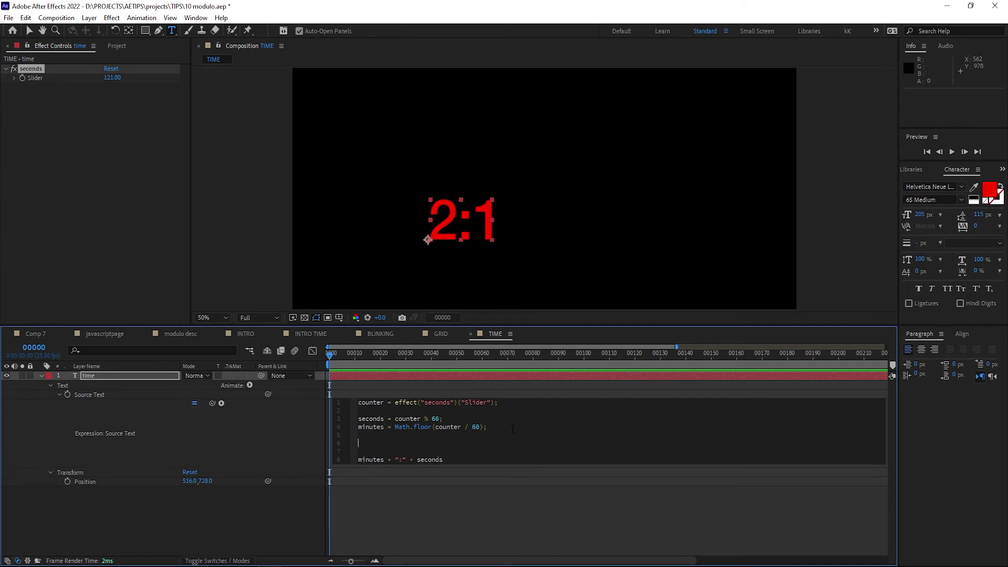
{"action": "type", "text": "if (seconds < 10) {seconds = \"0\"+seconds}"}
{"action": "left_click", "coordinate": [249, 429]}
{"action": "left_click_drag", "start_coordinate": [112, 77], "coordinate": [171, 68]}
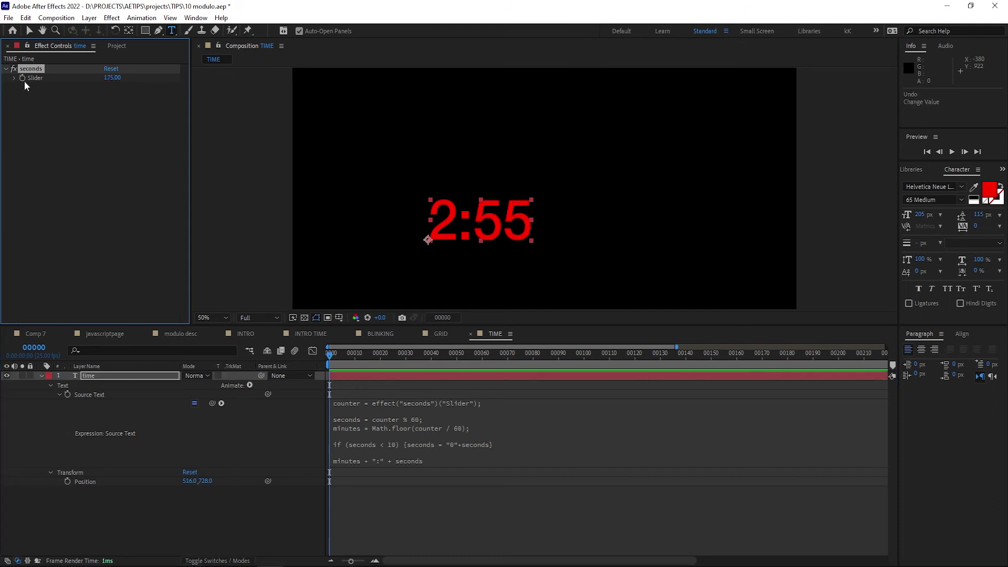
- Animate the seconds slider with a keyframe on the first frame and a higher value further along, and scrub the result
{"action": "left_click", "coordinate": [22, 77]}
{"action": "left_click", "coordinate": [400, 357]}
{"action": "left_click_drag", "start_coordinate": [114, 77], "coordinate": [124, 77]}
{"action": "mouse_move", "coordinate": [396, 355]}
{"action": "left_mouse_down"}
{"action": "mouse_move", "coordinate": [306, 360]}
{"action": "mouse_move", "coordinate": [389, 364]}
{"action": "left_mouse_up"}
- Change seconds to Math.round(counter % 60), reveal the slider's keyframes and preview the counter from the start
{"action": "left_click", "coordinate": [373, 419]}
{"action": "type", "text": "Math.round(counter % 60)"}
{"action": "left_click", "coordinate": [302, 524]}
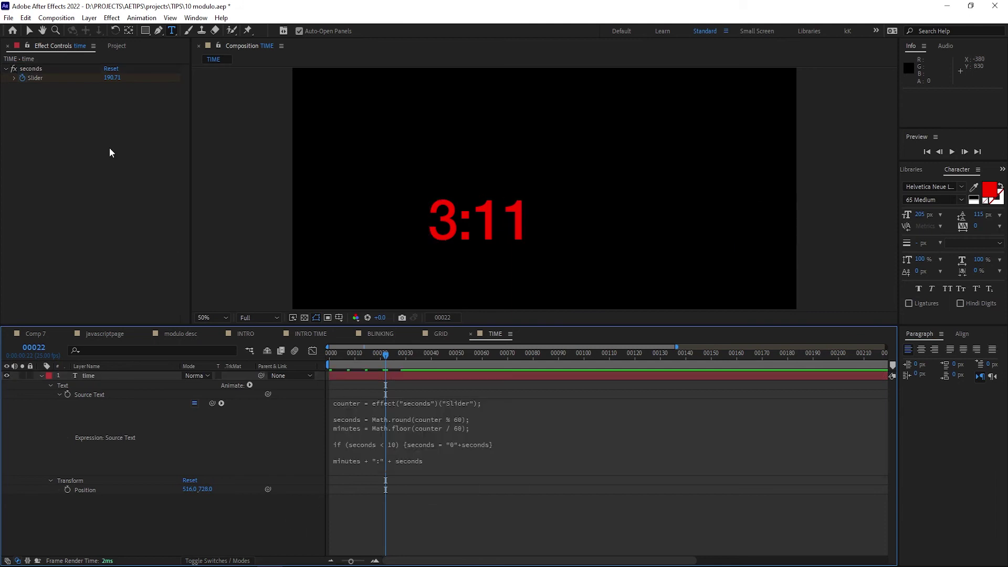
{"action": "key", "text": "Home"}
{"action": "key", "text": "u"}
{"action": "key", "text": "space"}
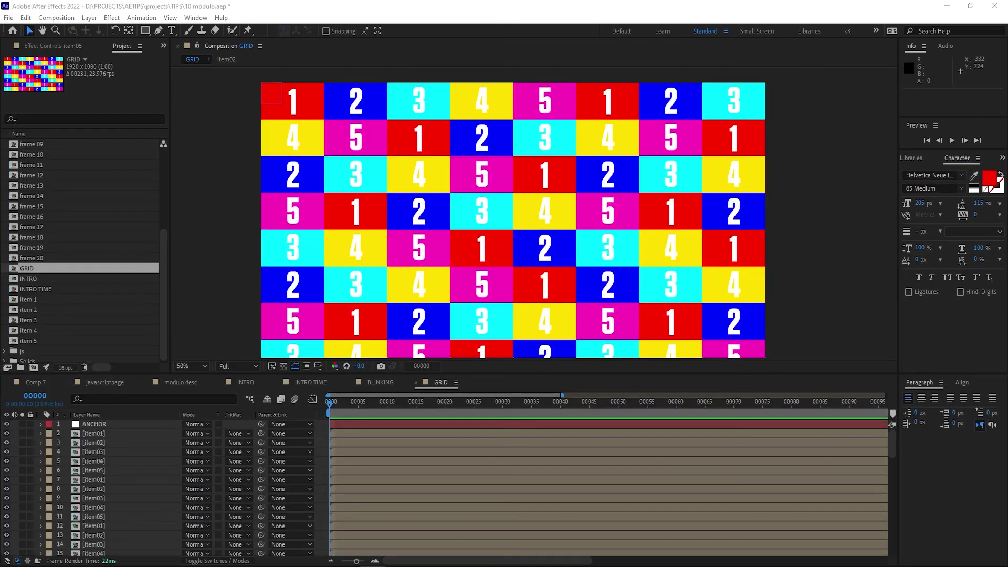
{"action": "left_click", "coordinate": [190, 267]}
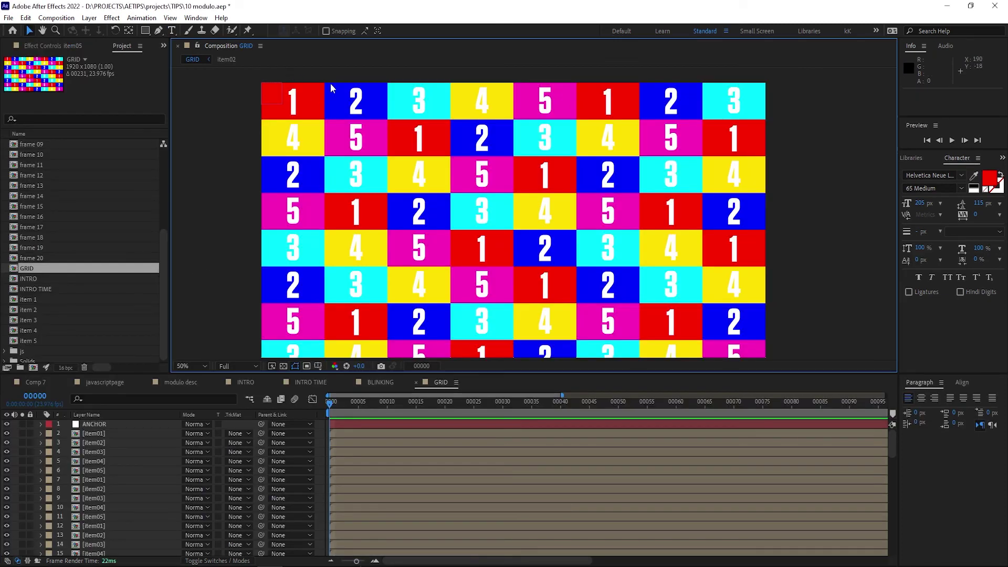
- Select individual tiles at different places in the grid to inspect them as separate layers
{"action": "left_click", "coordinate": [318, 106]}
{"action": "left_click", "coordinate": [520, 214]}
{"action": "left_click", "coordinate": [385, 280]}
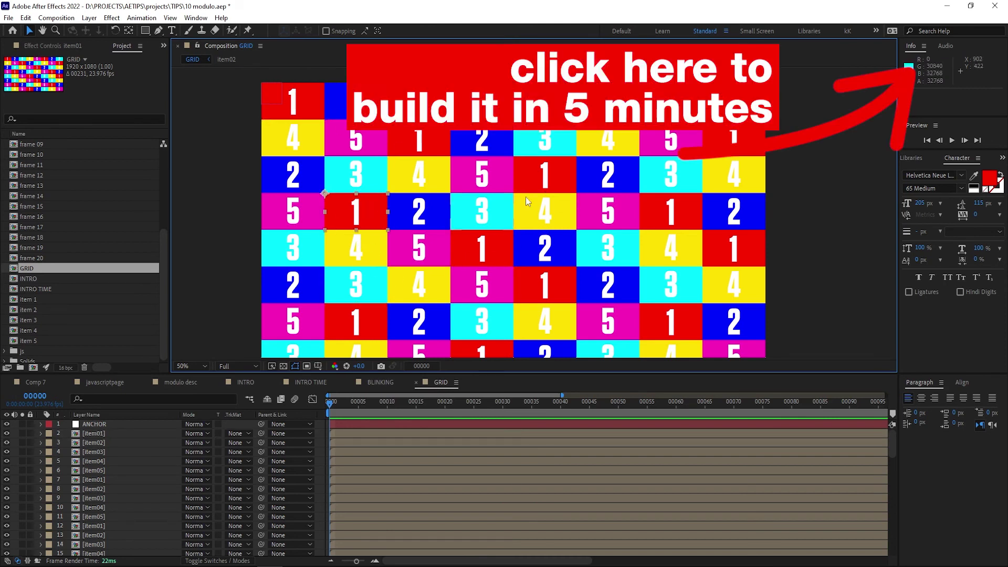
{"action": "left_click", "coordinate": [683, 187]}
- Reveal the Position expression of the first item01 layer, directly below ANCHOR
{"action": "left_click", "coordinate": [116, 432]}
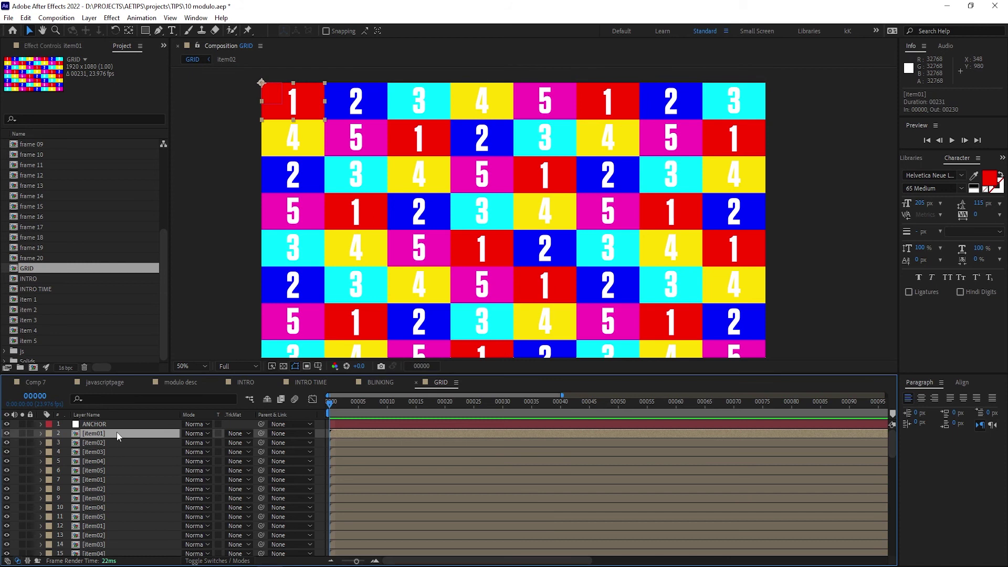
{"action": "key", "text": "e"}
{"action": "key", "text": "e"}
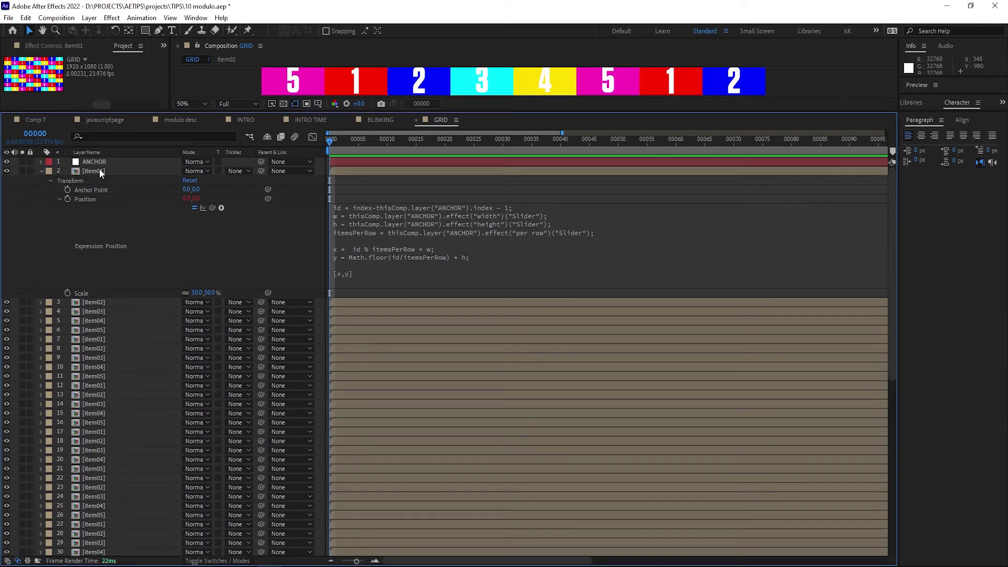
- Extend the selection from item01 to layer 30, reveal the expressions on all selected layers and look through them
{"action": "left_click", "coordinate": [103, 552], "text": "shift"}
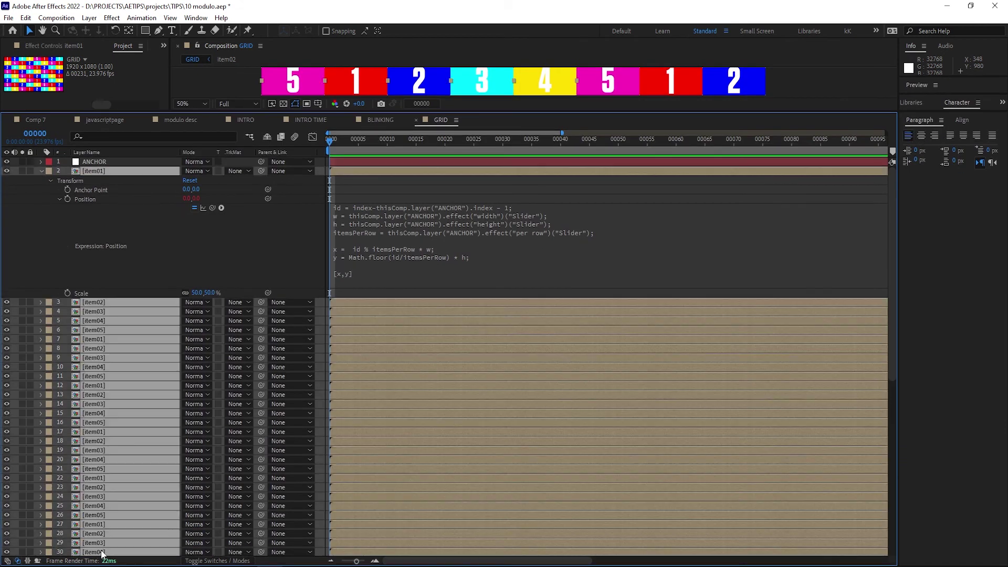
{"action": "key", "text": "e"}
{"action": "key", "text": "e"}
{"action": "scroll", "coordinate": [409, 414], "scroll_direction": "down", "scroll_amount": 5}
{"action": "left_click", "coordinate": [405, 452]}
{"action": "scroll", "coordinate": [411, 323], "scroll_direction": "down", "scroll_amount": 3}
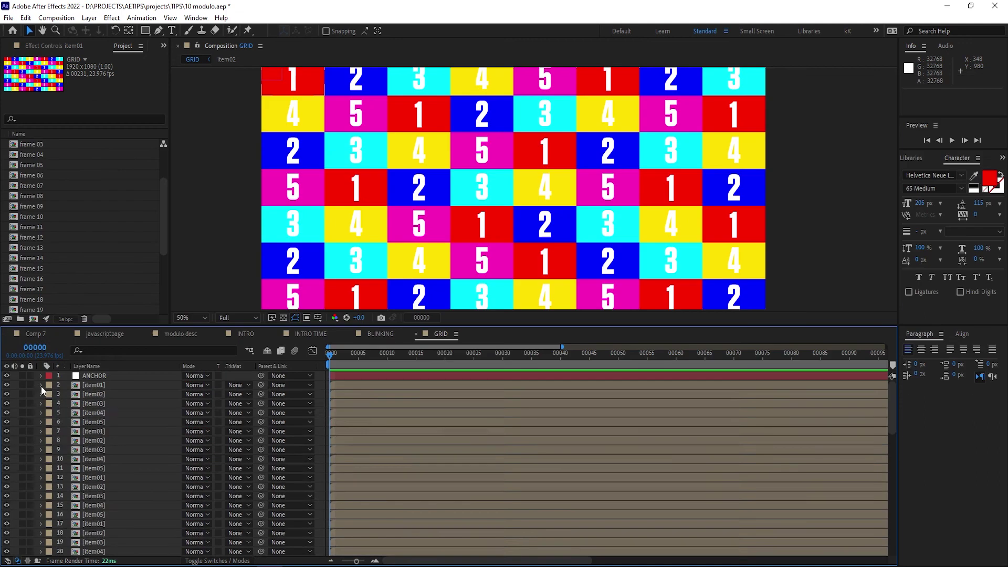
- Expand the first item01 layer's Transform properties, and select tiles along the grid's first row and down its first column
{"action": "left_click", "coordinate": [41, 386]}
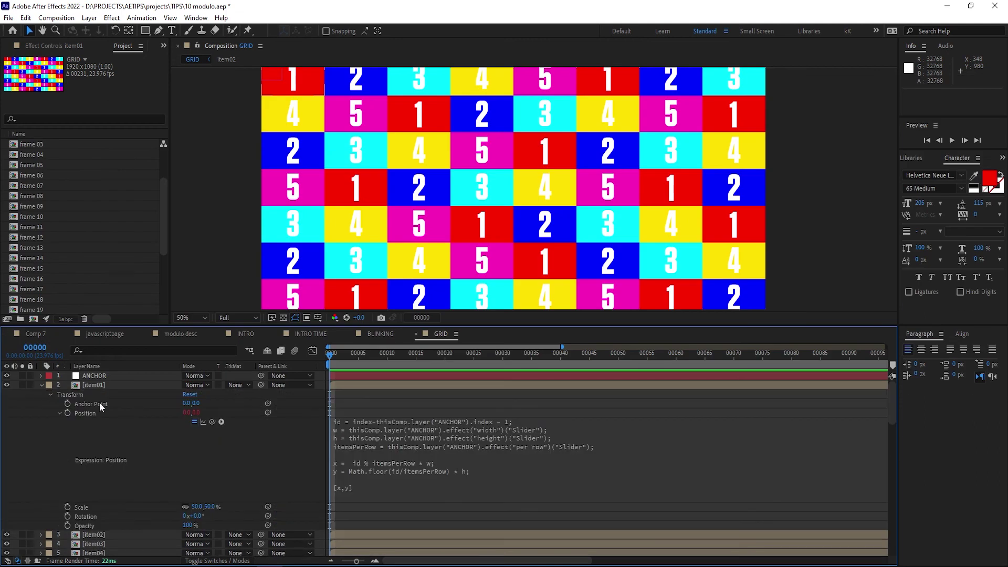
{"action": "left_click_drag", "start_coordinate": [376, 145], "coordinate": [381, 210]}
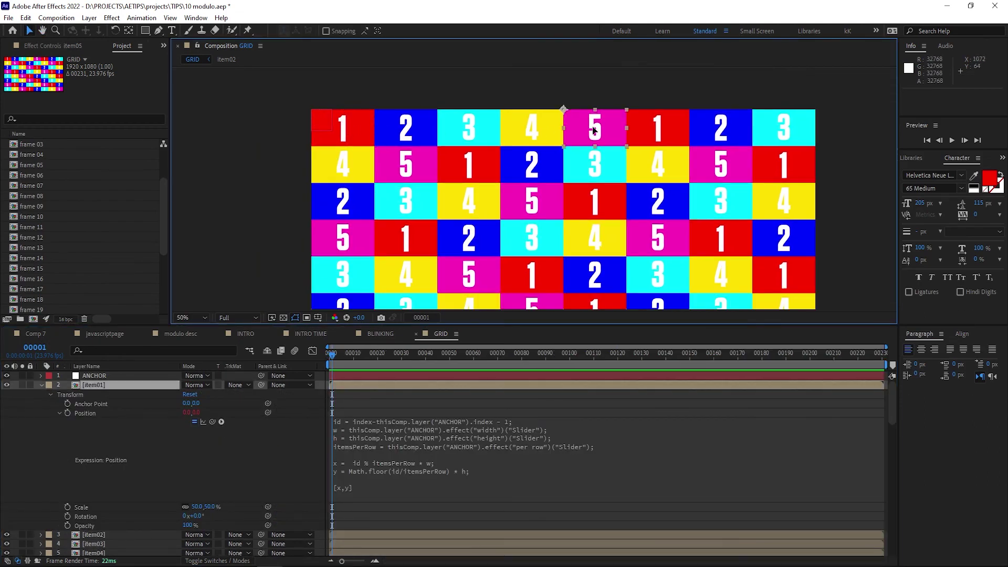
{"action": "left_click", "coordinate": [593, 129]}
{"action": "left_click", "coordinate": [797, 128]}
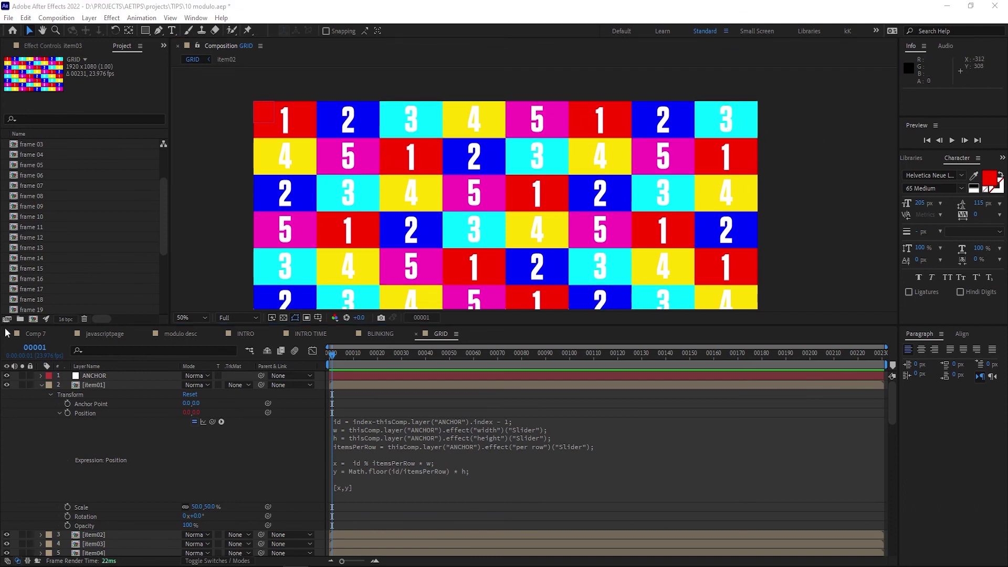
{"action": "left_click", "coordinate": [241, 130]}
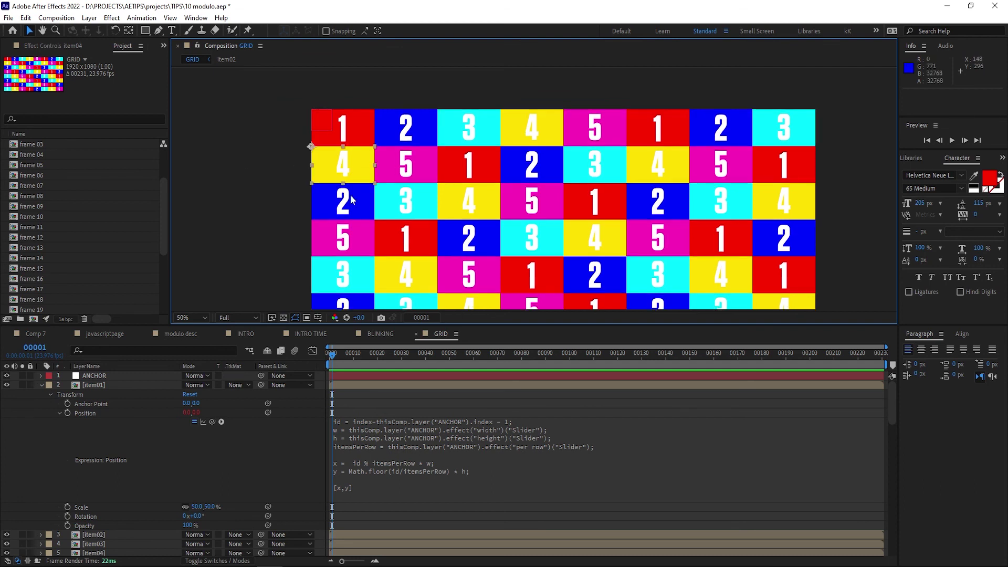
{"action": "left_click", "coordinate": [350, 197]}
{"action": "left_click", "coordinate": [350, 238]}
{"action": "left_click", "coordinate": [351, 276]}
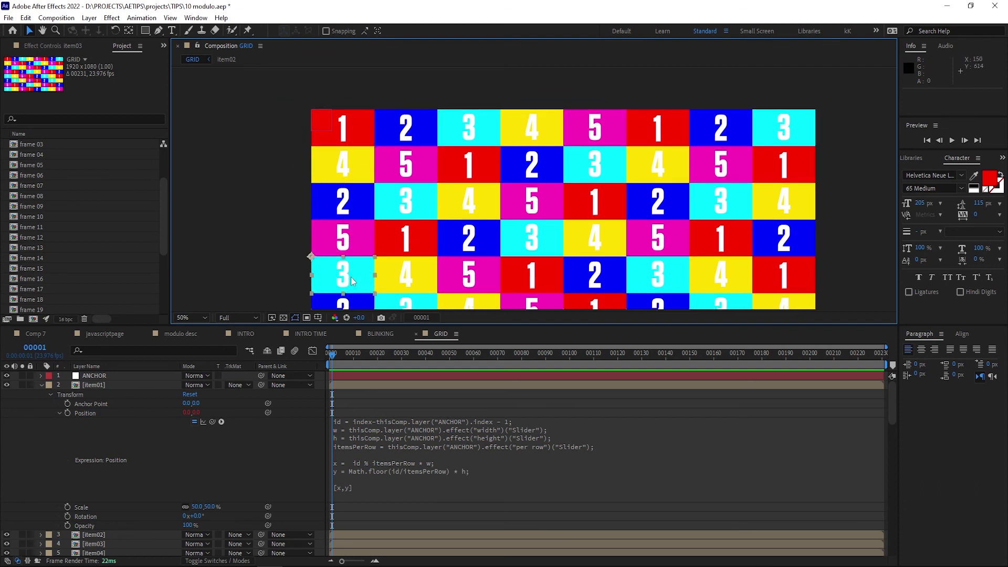
- Highlight id % itemsPerRow and the width factor w on the x line of item01's Position expression
{"action": "left_click", "coordinate": [373, 462]}
{"action": "left_click_drag", "start_coordinate": [376, 461], "coordinate": [435, 461]}
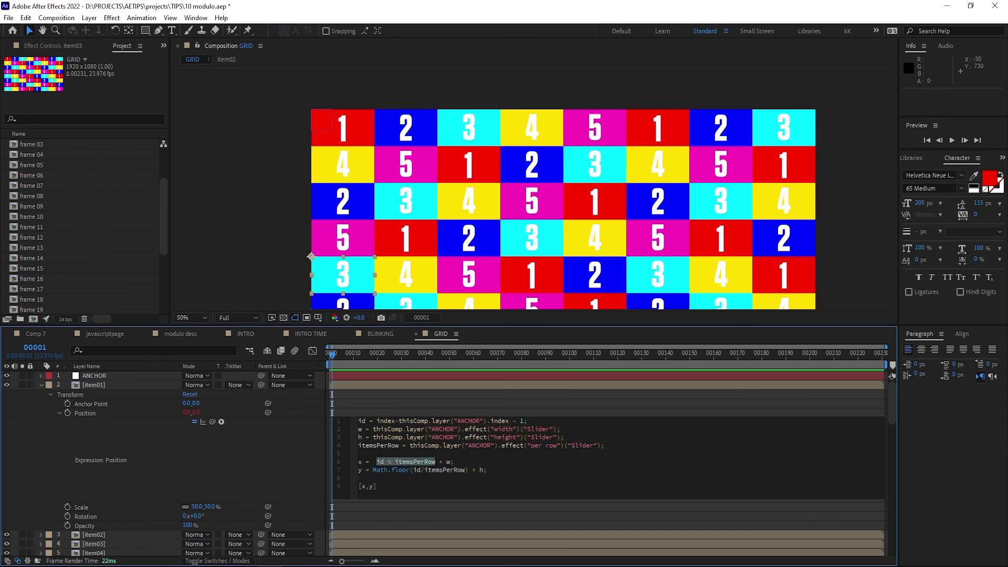
{"action": "left_click", "coordinate": [448, 461]}
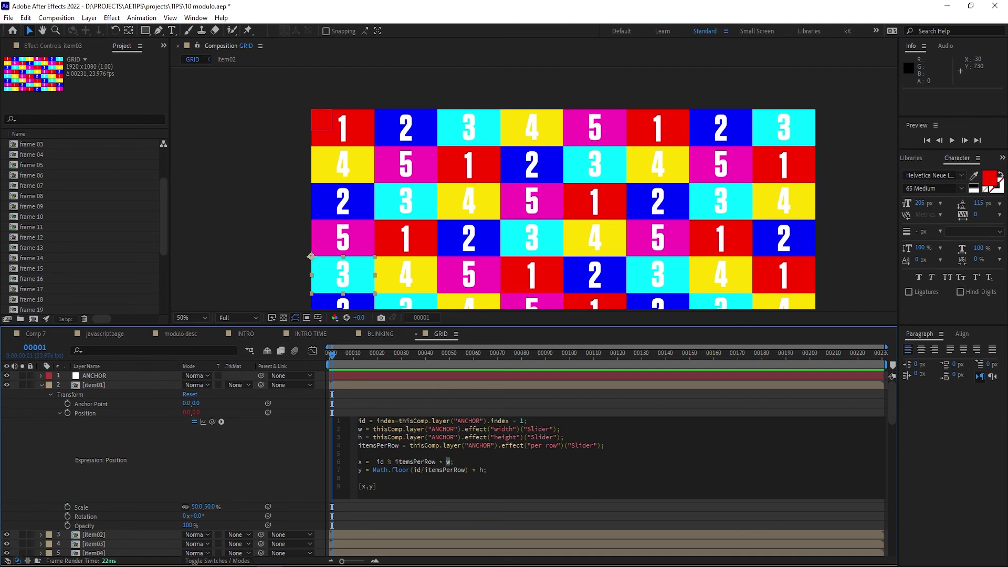
{"action": "key", "text": "alt+Tab"}
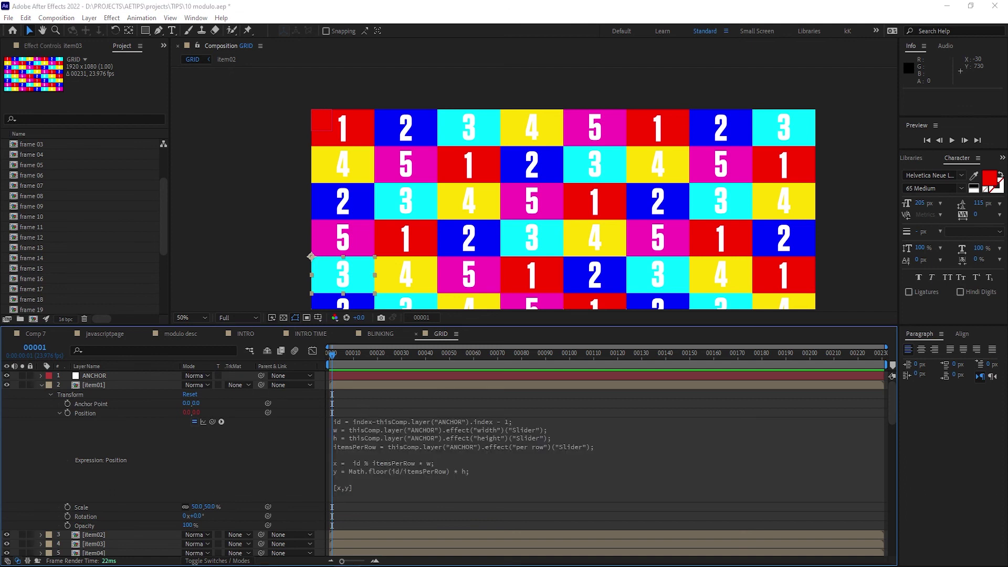